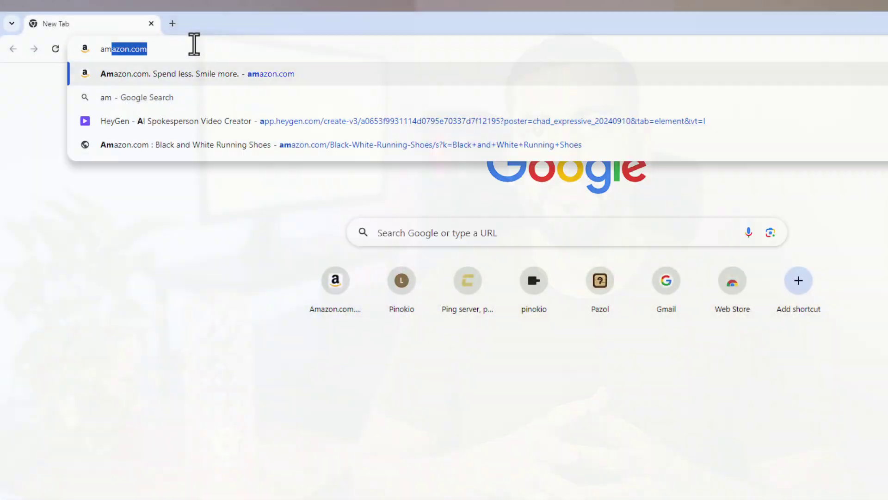
# Step: Go to amazon.com and search the store for 'black and white shoes'
pyautogui.write('azon')
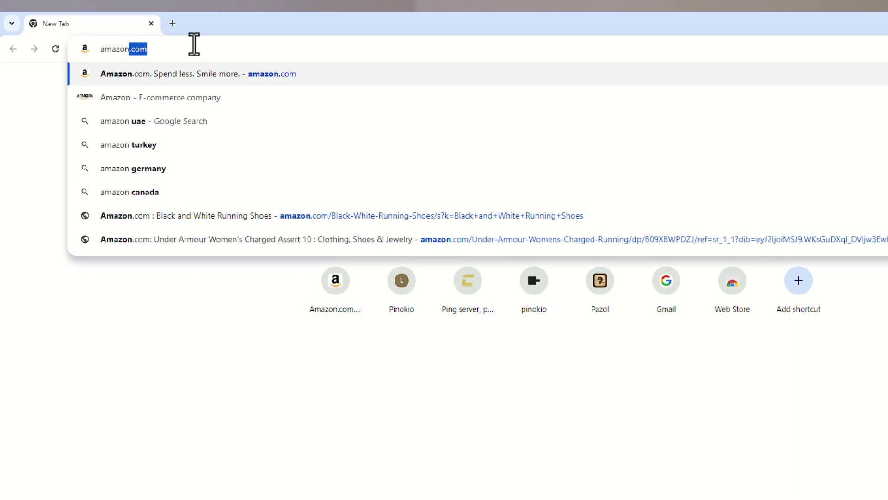
pyautogui.press('Return')
pyautogui.click(293, 82)
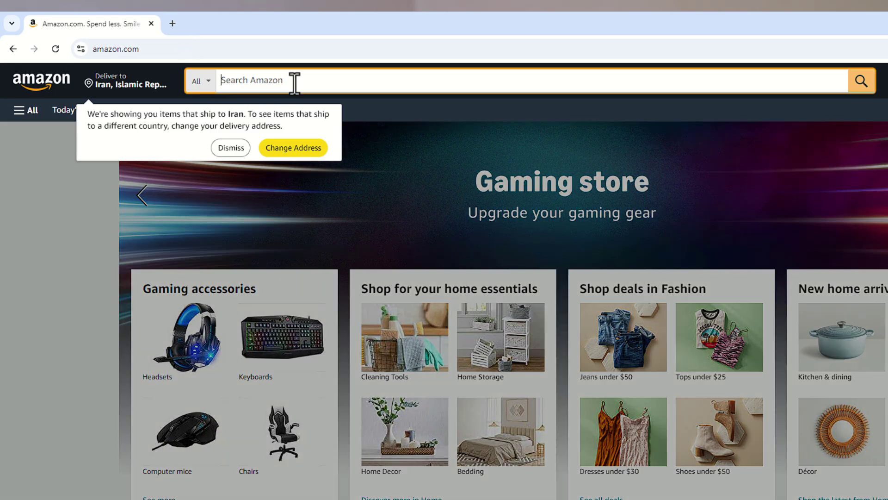
pyautogui.write('blac')
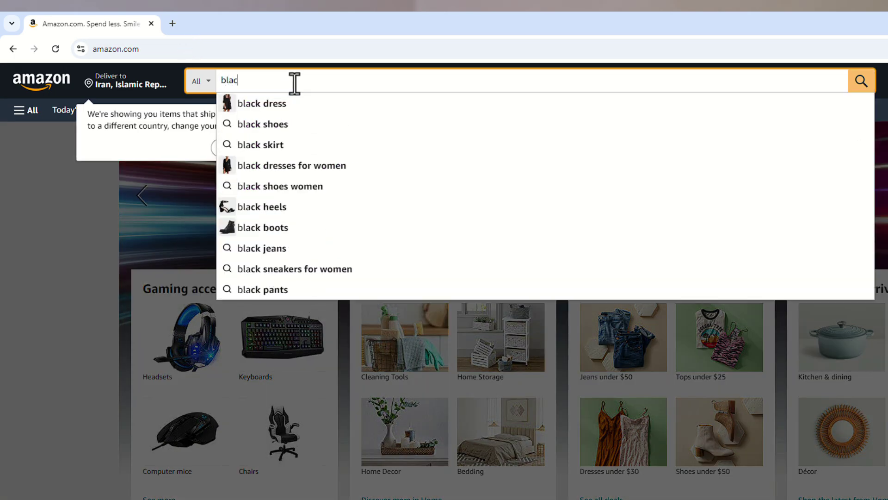
pyautogui.write('k and white shoes')
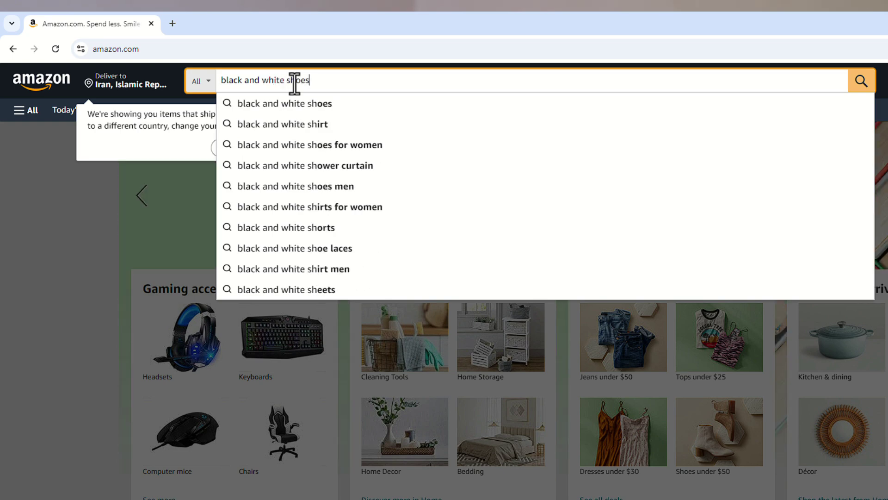
pyautogui.press('Return')
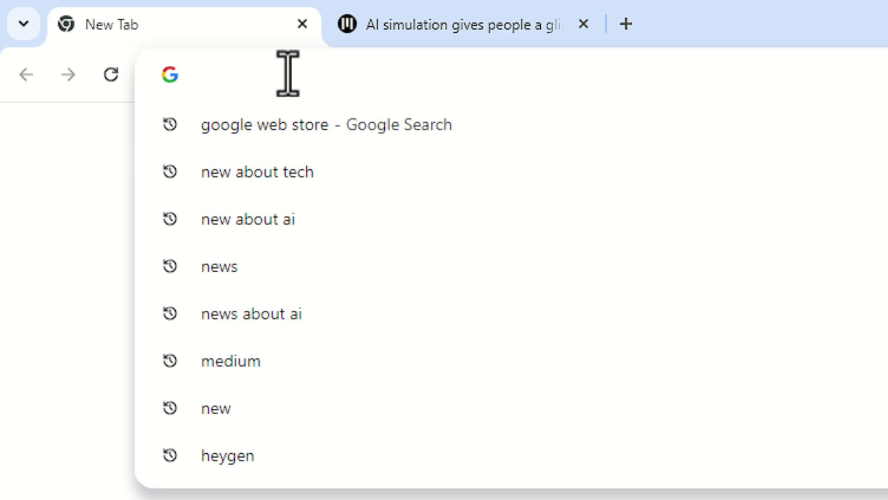
# Step: Reach the Chrome Web Store through Google and search it for 'perplexity'
pyautogui.write('google web store')
pyautogui.press('Return')
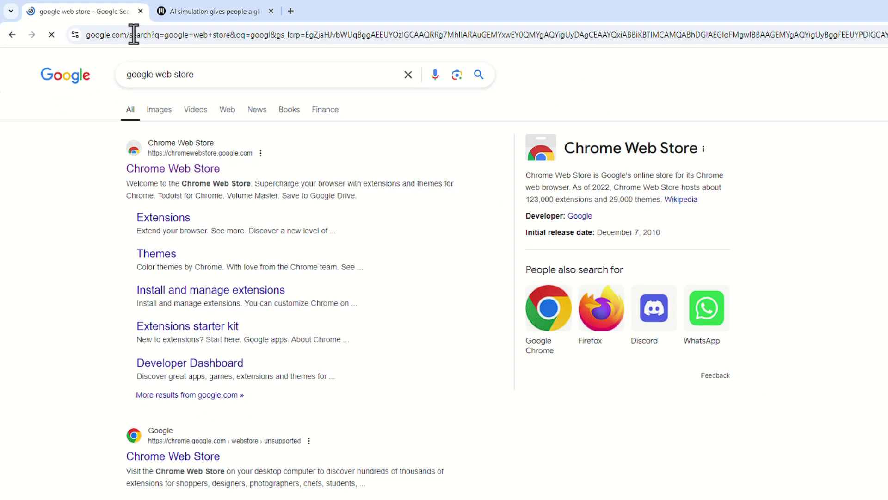
pyautogui.click(185, 167)
pyautogui.click(397, 76)
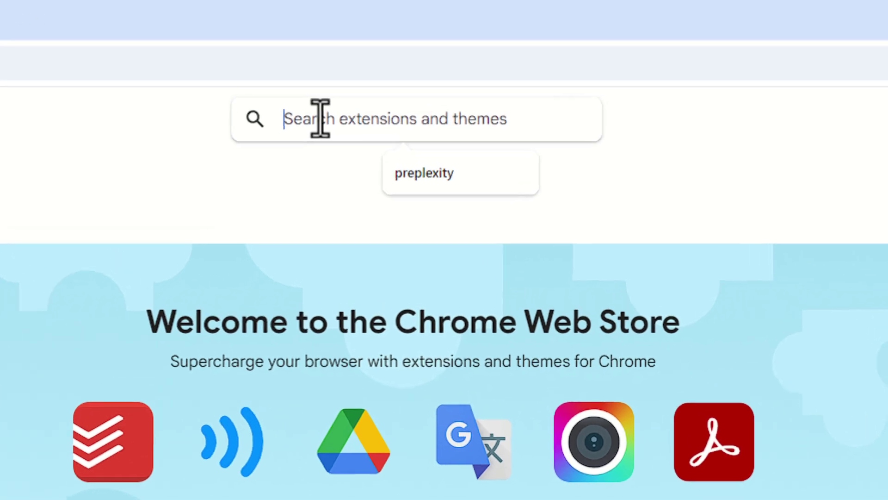
pyautogui.write('perplexity')
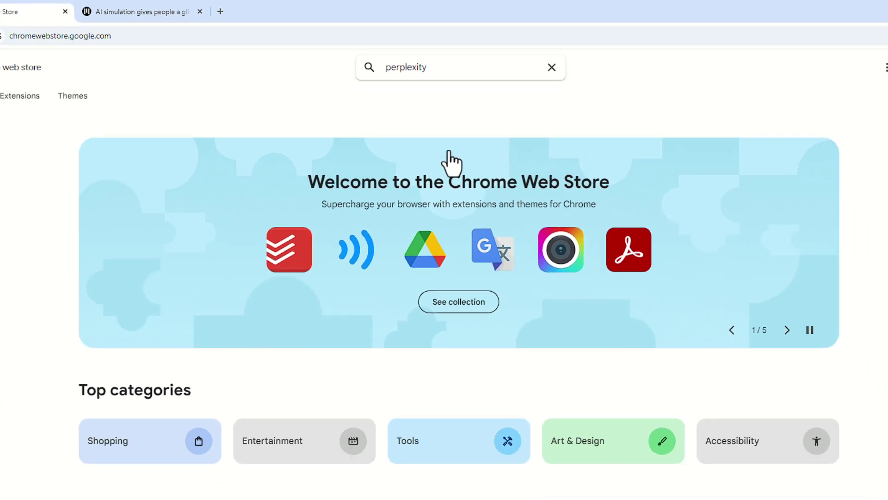
pyautogui.press('Return')
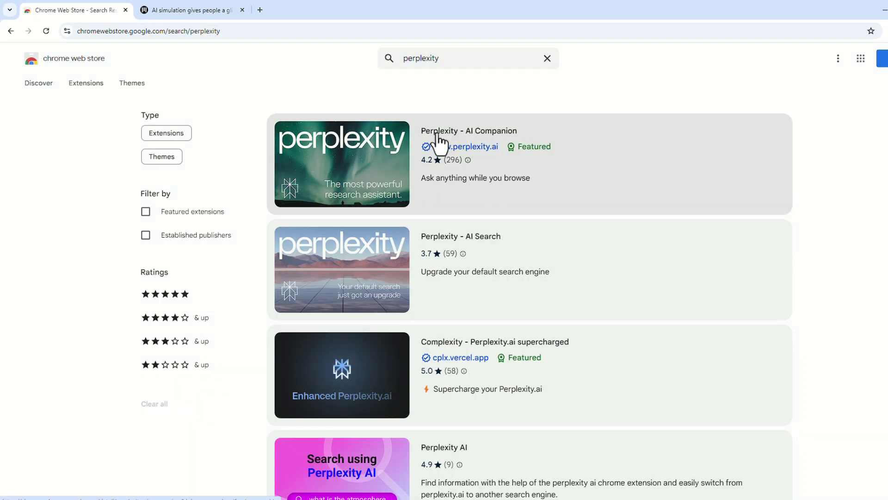
# Step: Add the Perplexity - AI Companion extension to Chrome
pyautogui.click(425, 155)
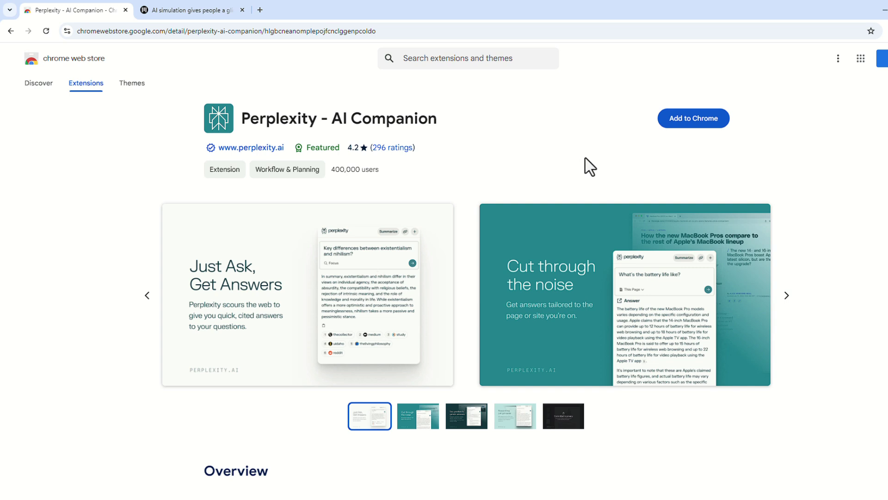
pyautogui.click(671, 121)
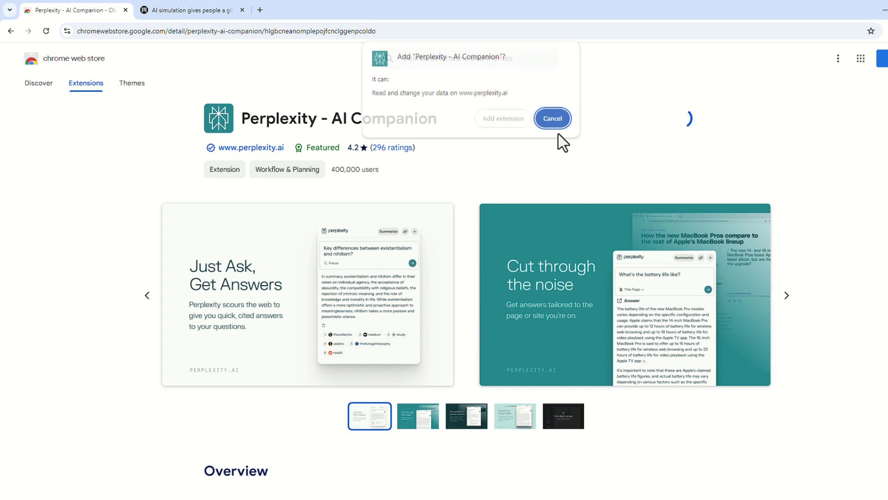
pyautogui.click(504, 125)
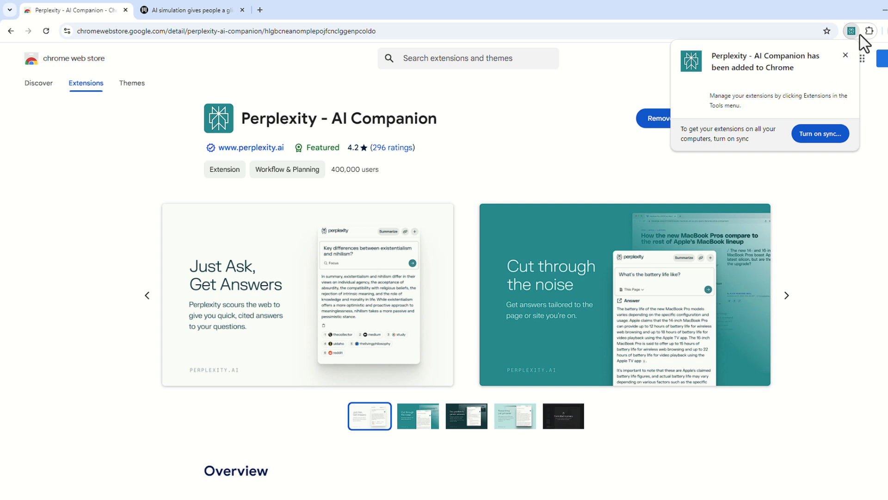
# Step: Pin Perplexity - AI Companion to the toolbar and switch to the MIT News article tab
pyautogui.click(870, 31)
pyautogui.click(835, 107)
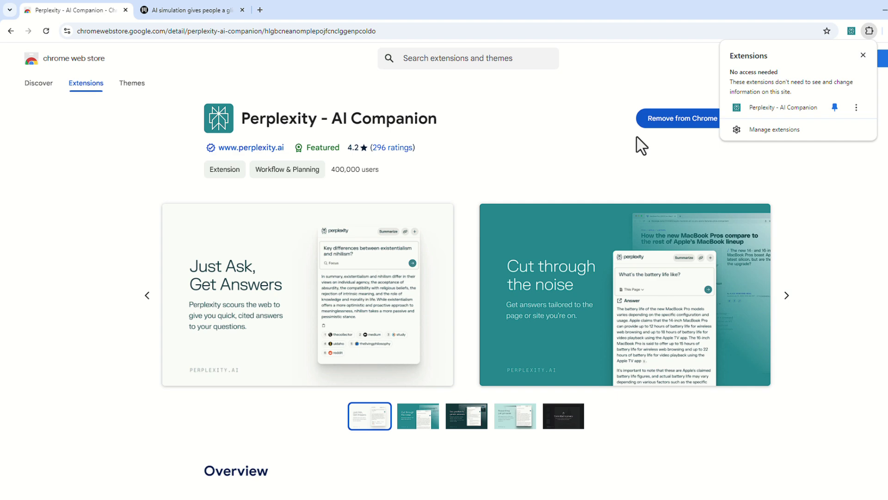
pyautogui.click(169, 10)
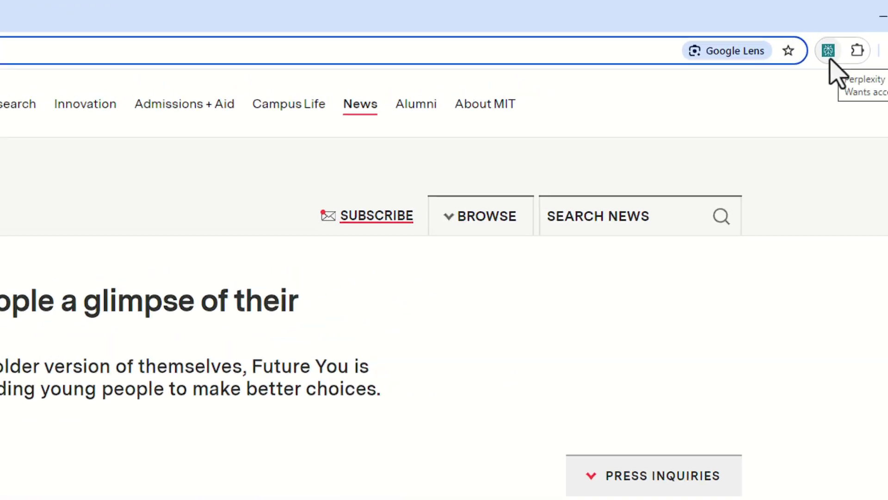
# Step: Open the Perplexity panel on the MIT article and view the All, This Domain, This Page scopes
pyautogui.click(852, 31)
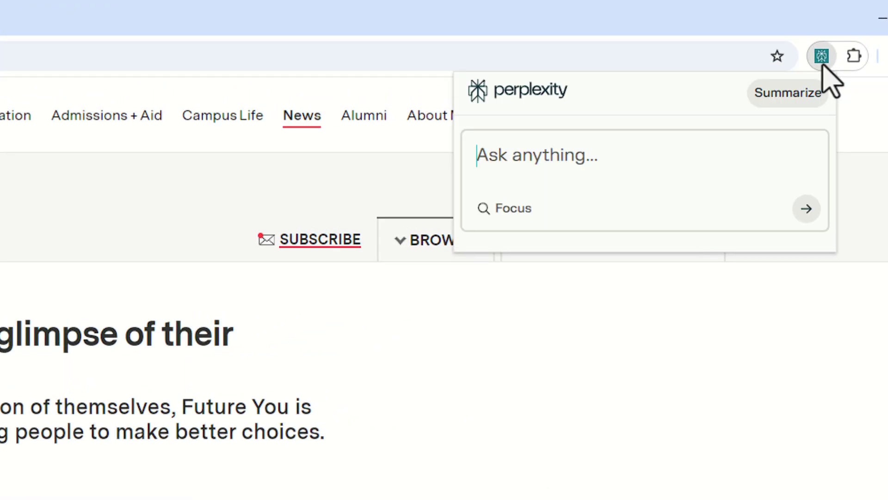
pyautogui.click(518, 211)
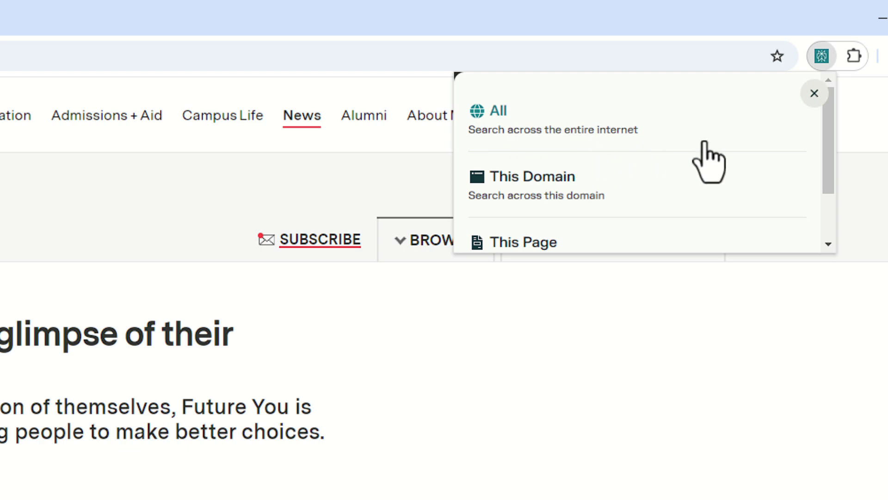
pyautogui.moveTo(826, 157); pyautogui.dragTo(829, 176)
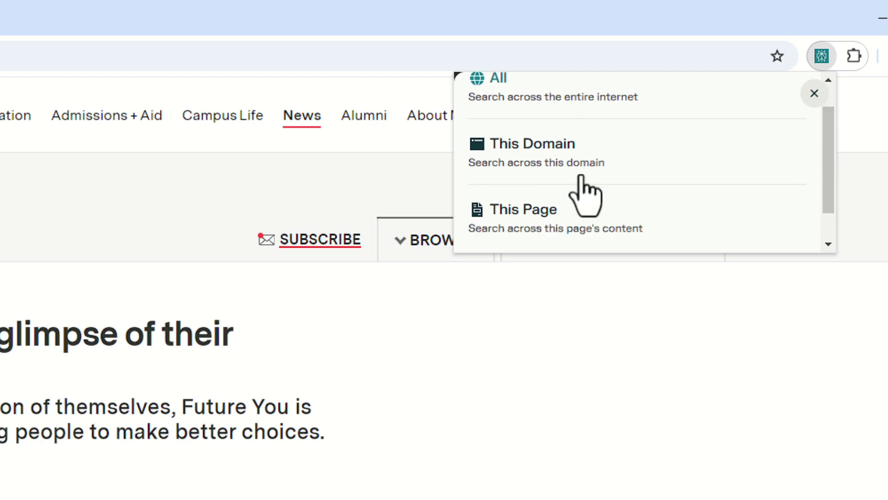
pyautogui.click(509, 171)
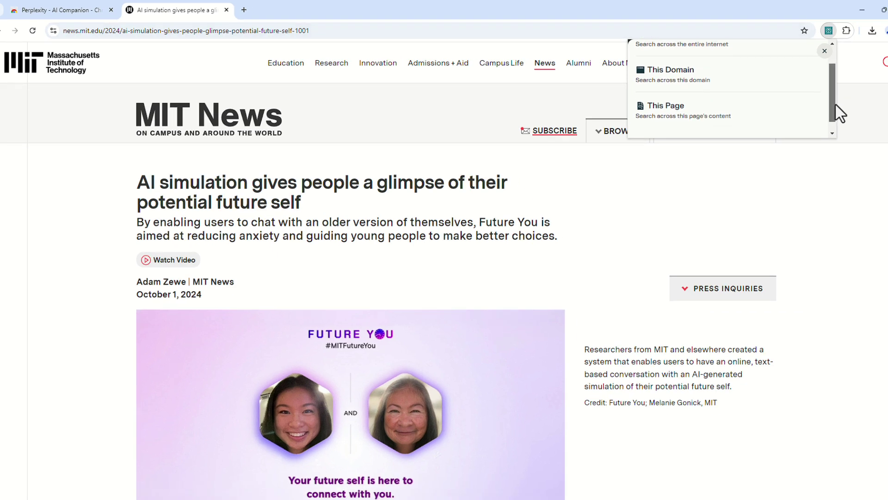
pyautogui.scroll(-1, 837, 105)
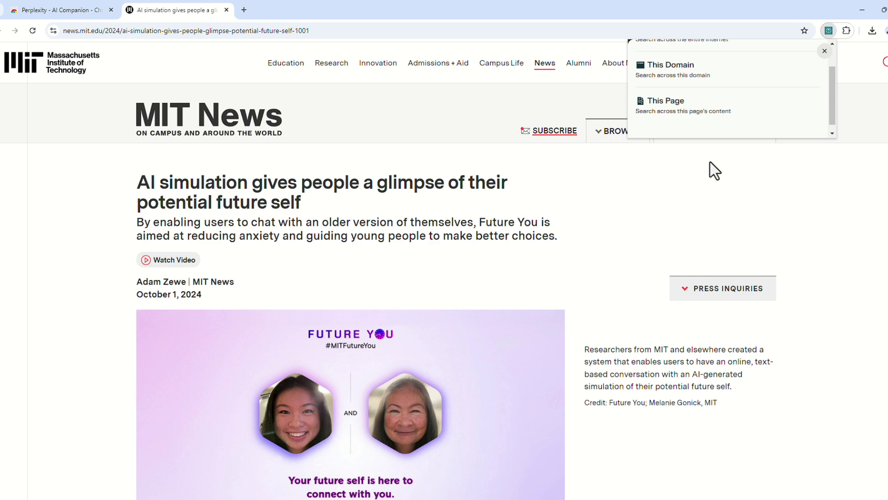
# Step: Ask 'find me a content about math' with This Domain focus and scroll to the eight sources
pyautogui.click(679, 86)
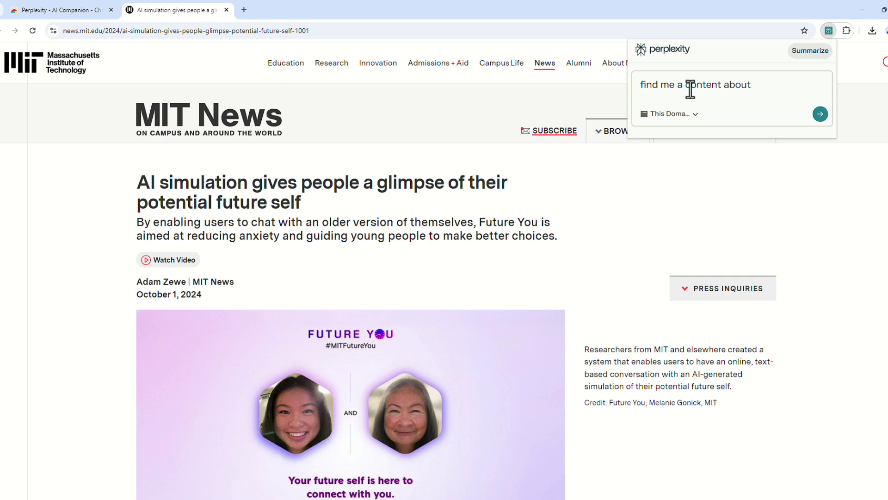
pyautogui.press('Return')
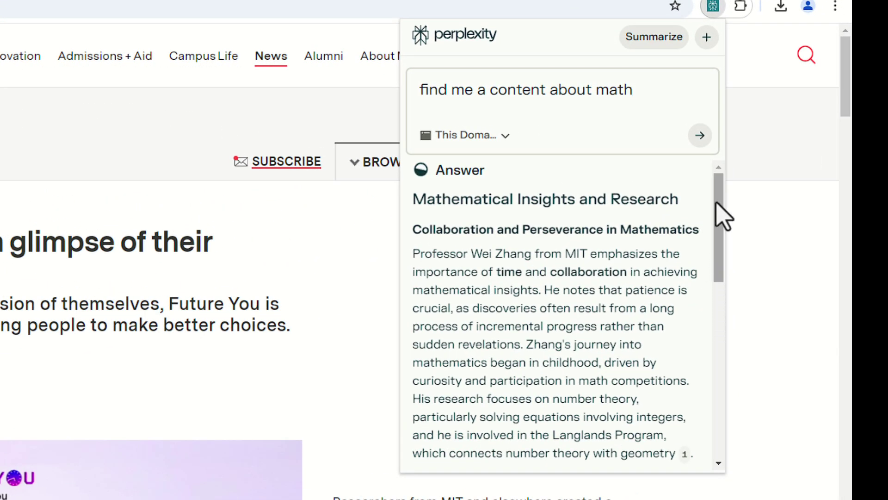
pyautogui.moveTo(717, 204); pyautogui.dragTo(710, 302)
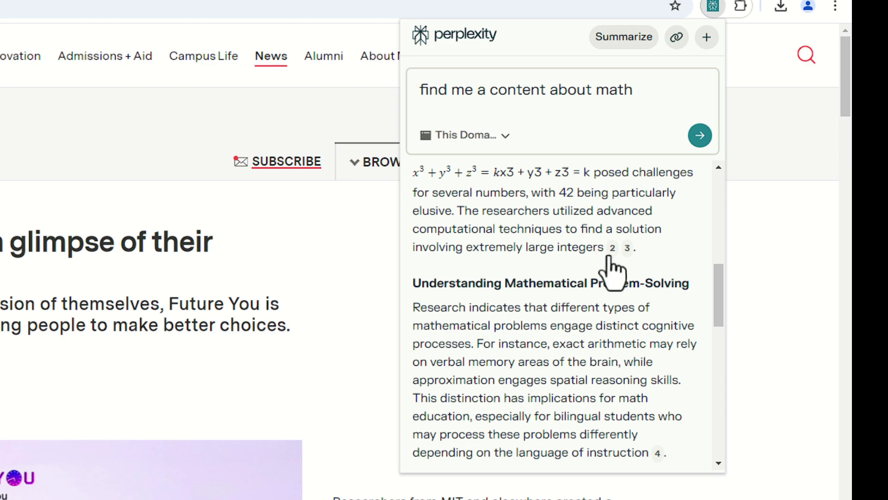
pyautogui.moveTo(711, 309); pyautogui.dragTo(684, 417)
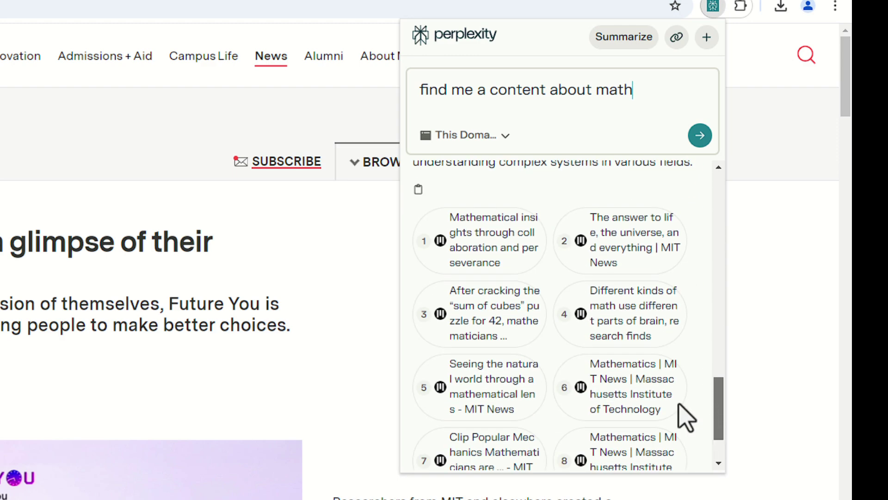
# Step: Open the first source, skim it, then return to the AI simulation article's empty Perplexity panel
pyautogui.click(452, 244)
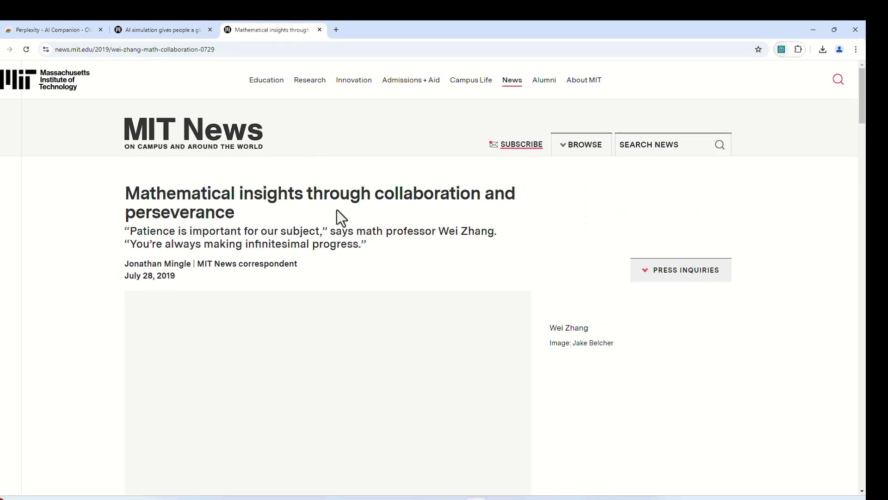
pyautogui.scroll(-3, 717, 153)
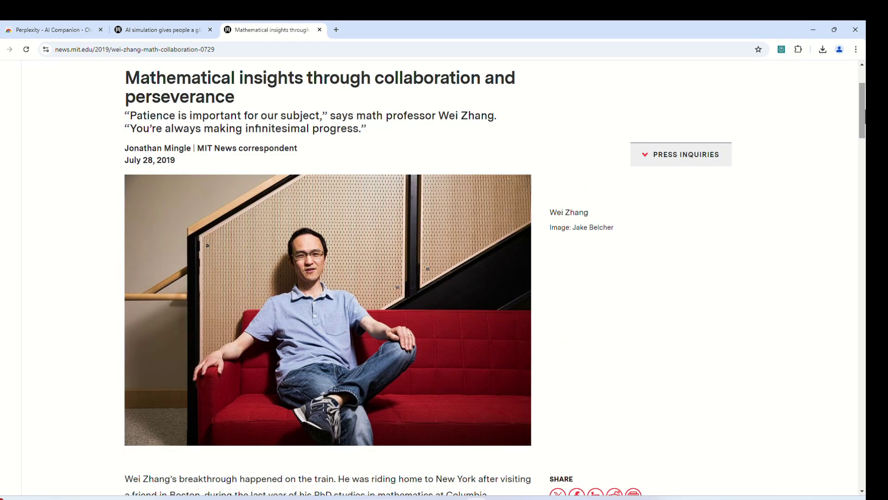
pyautogui.click(180, 25)
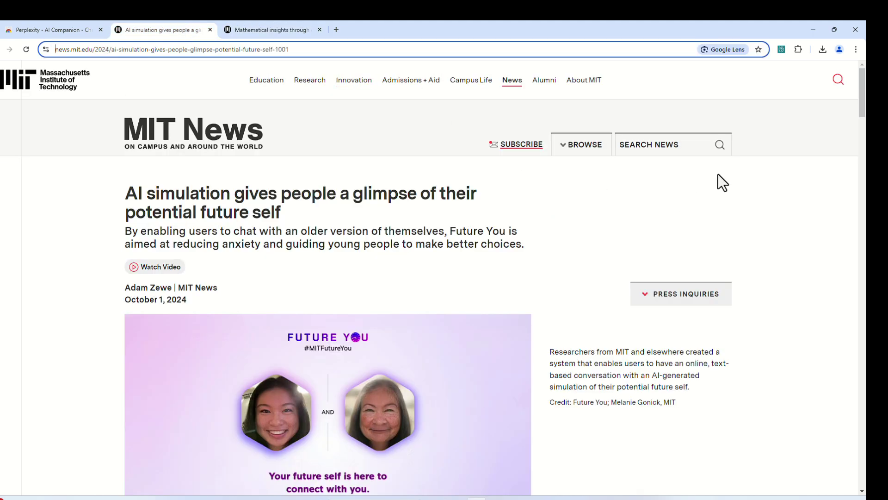
pyautogui.click(781, 50)
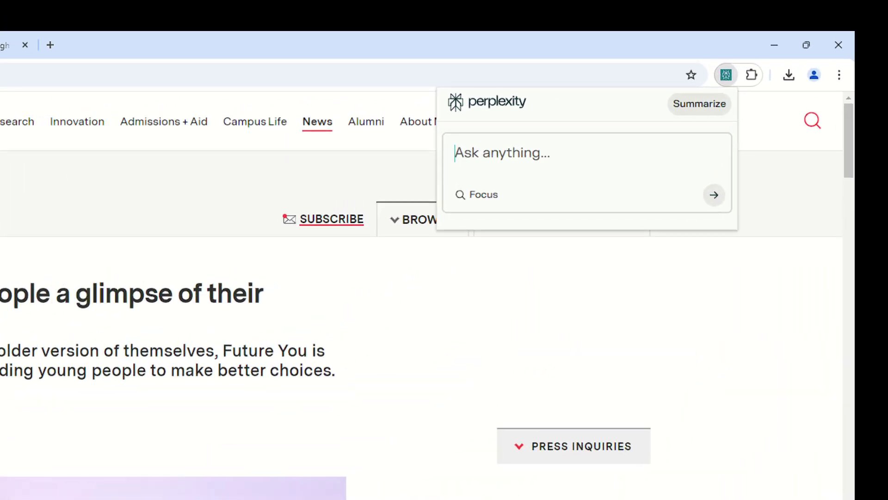
# Step: With This Page focus, ask 'summarize this page as it is for a five years old kid' and scroll the answer
pyautogui.click(448, 209)
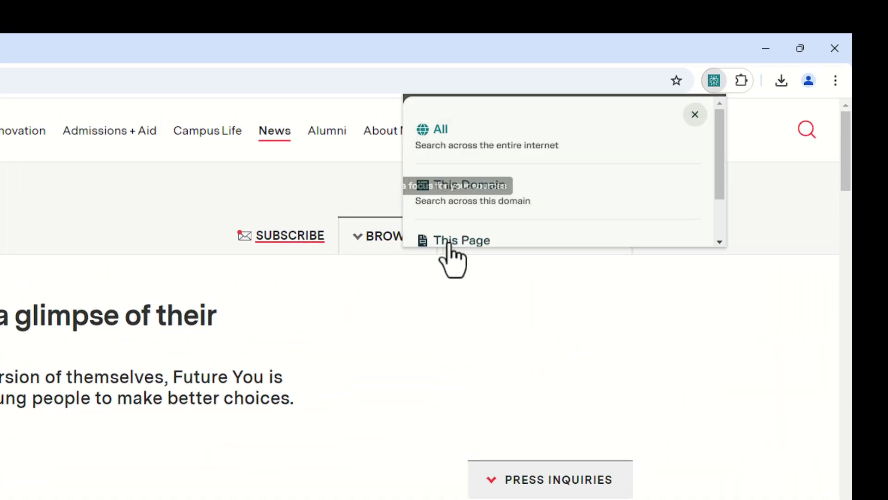
pyautogui.moveTo(723, 188); pyautogui.dragTo(716, 223)
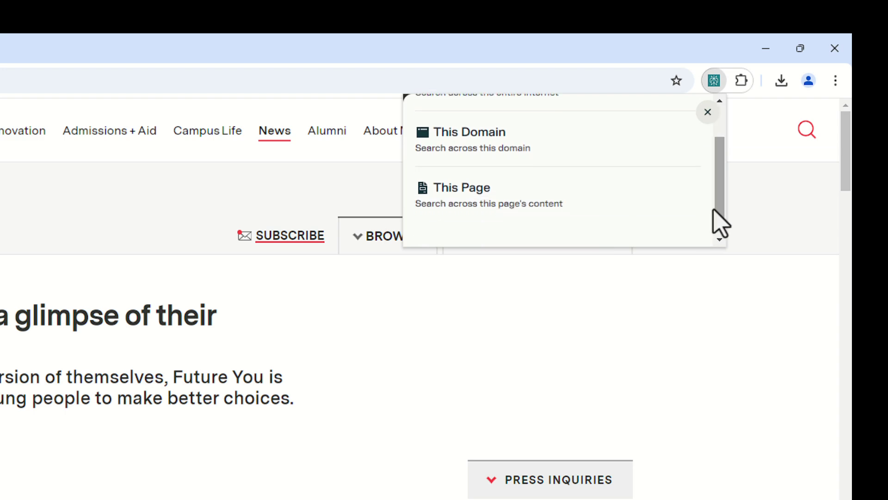
pyautogui.click(503, 216)
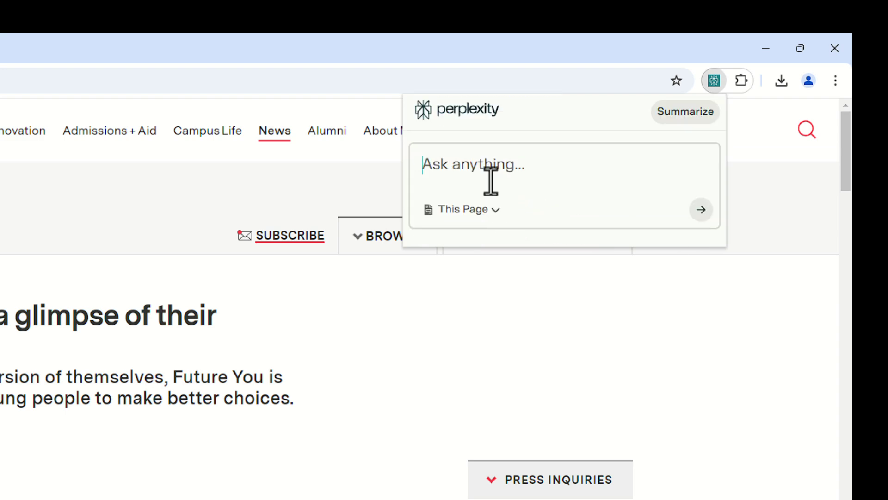
pyautogui.write('summarize this page as it is for a five years old kid')
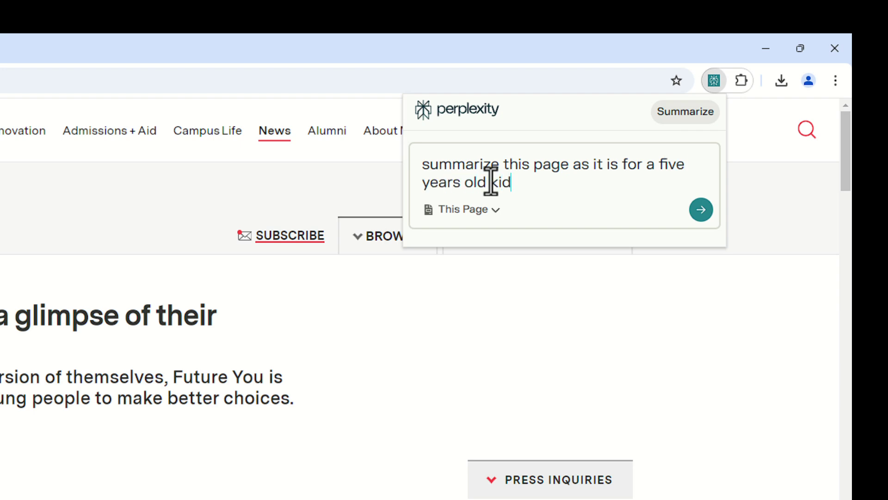
pyautogui.press('Return')
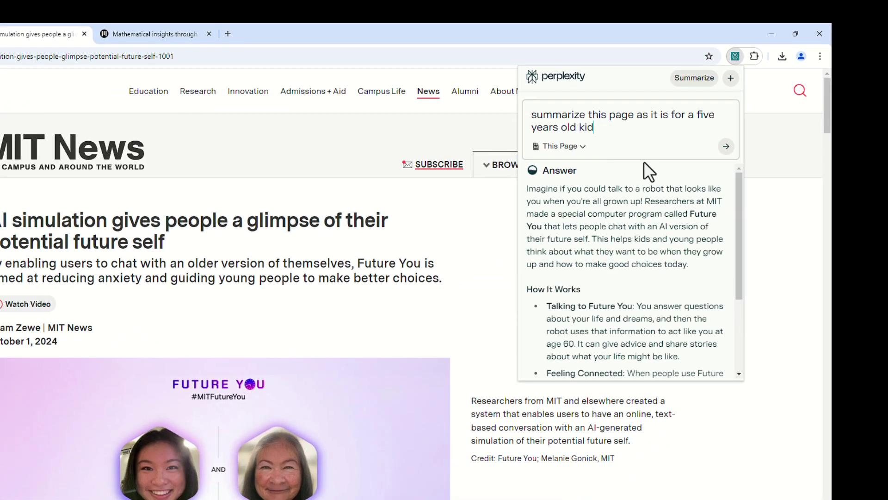
pyautogui.moveTo(739, 190); pyautogui.dragTo(736, 319)
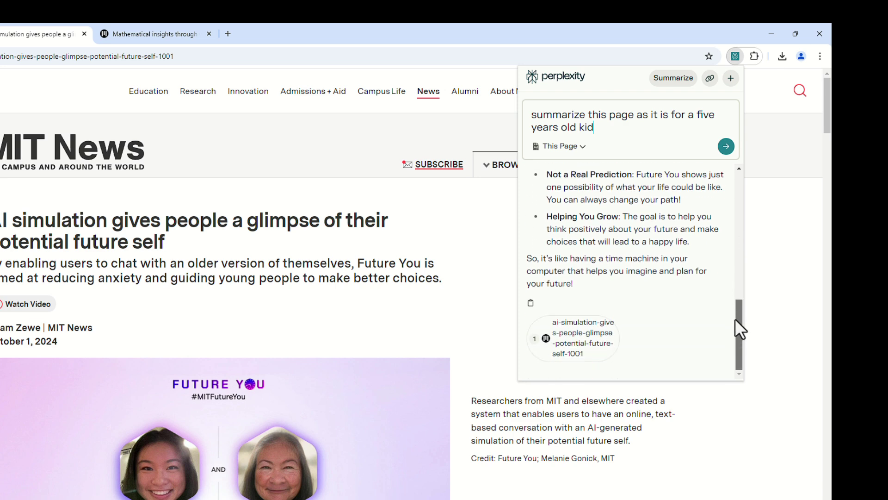
pyautogui.moveTo(735, 318); pyautogui.dragTo(705, 192)
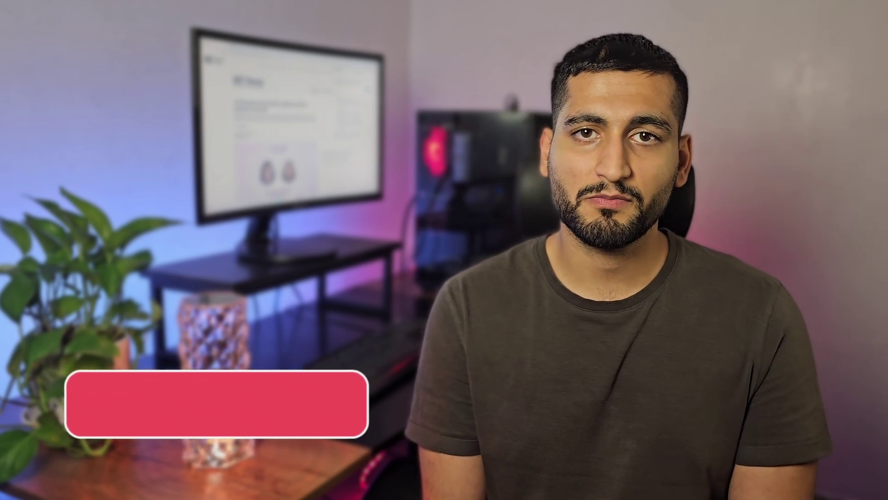